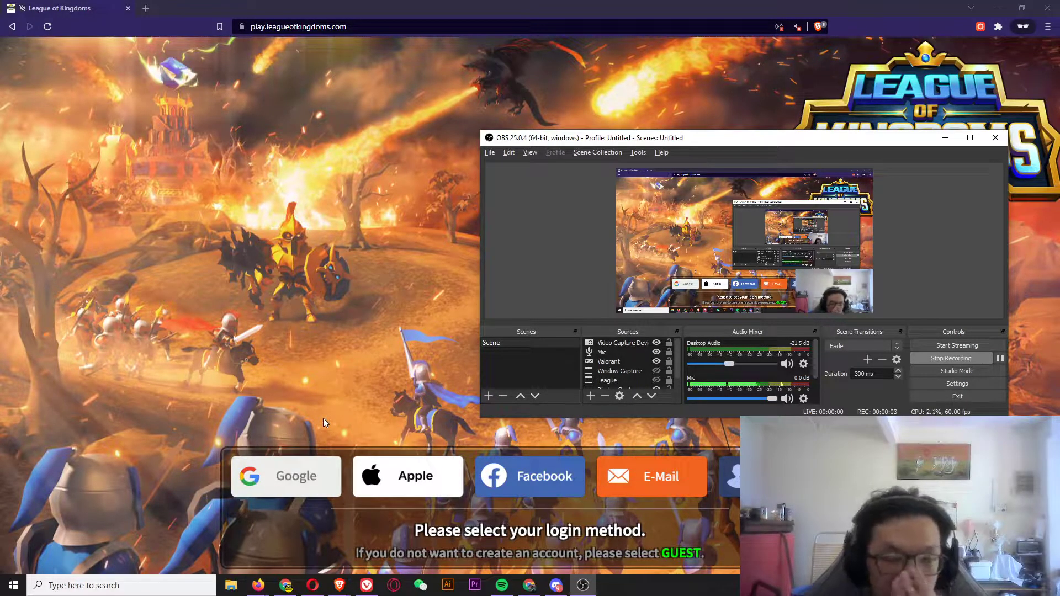
Log in to League of Kingdoms with the listed Google account and submit the code sent by text message
left_click(297, 478)
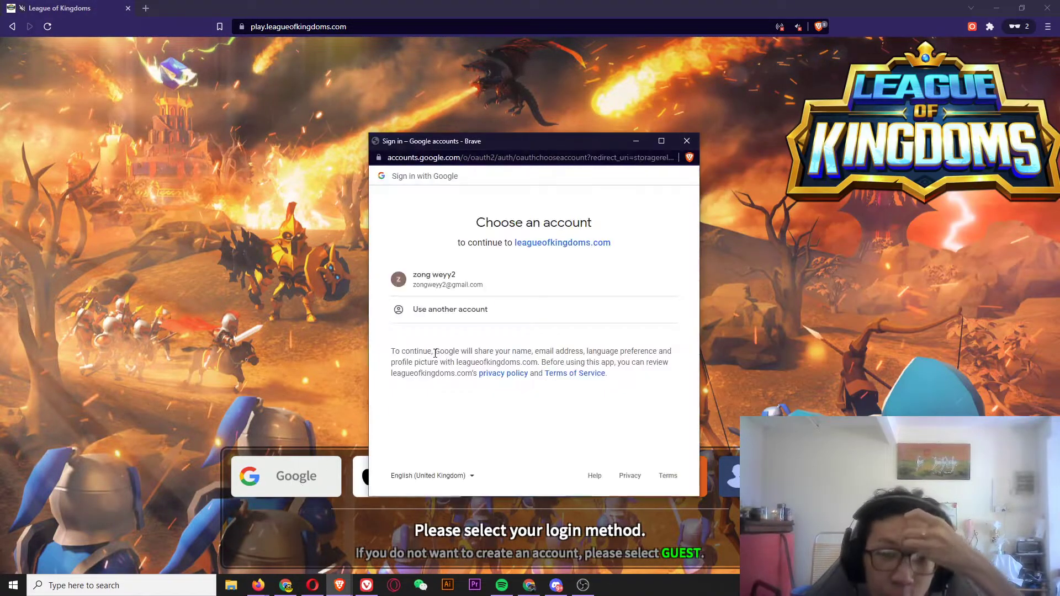
left_click(480, 284)
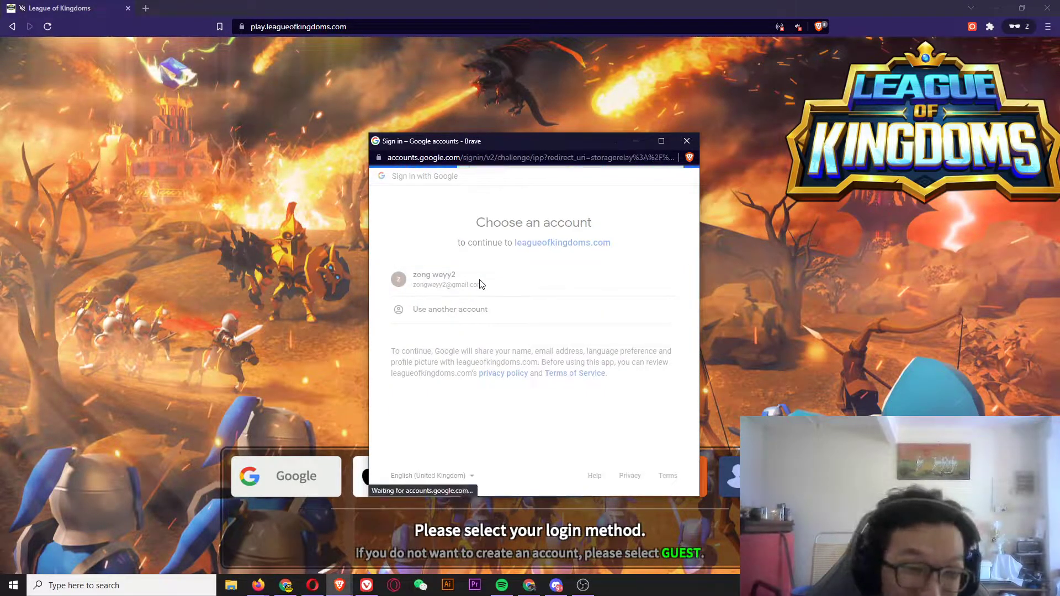
left_click(637, 440)
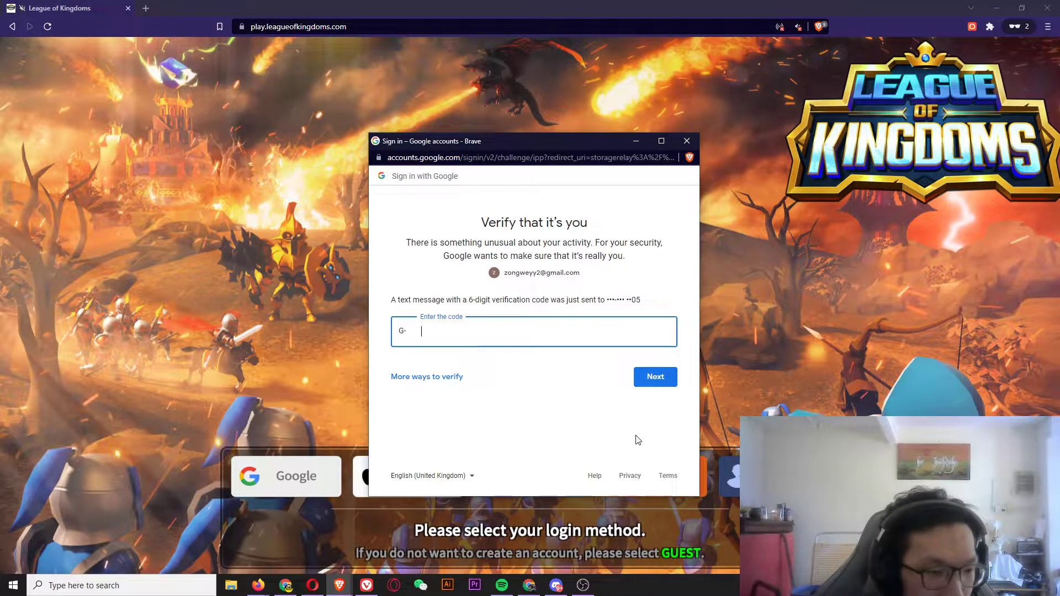
key("Return")
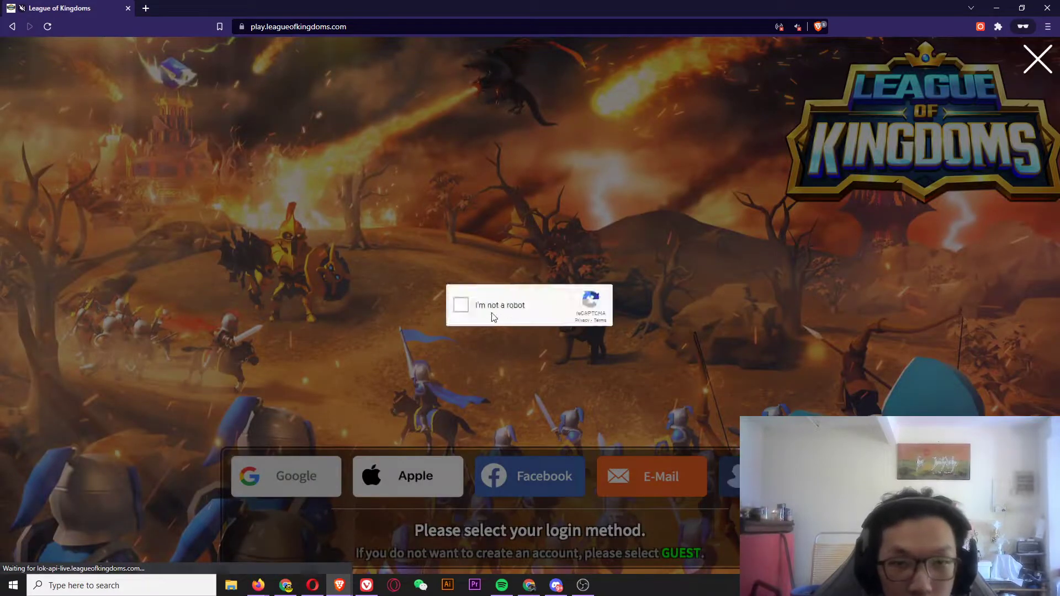
Pass the reCAPTCHA by ticking 'I'm not a robot', marking the two boat images and verifying
left_click(493, 317)
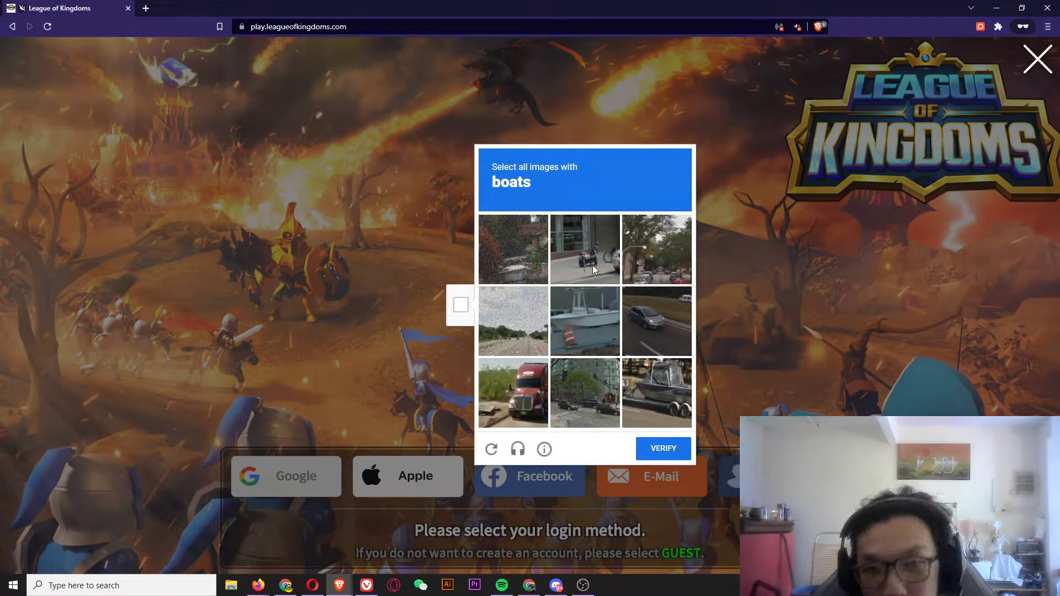
left_click(653, 403)
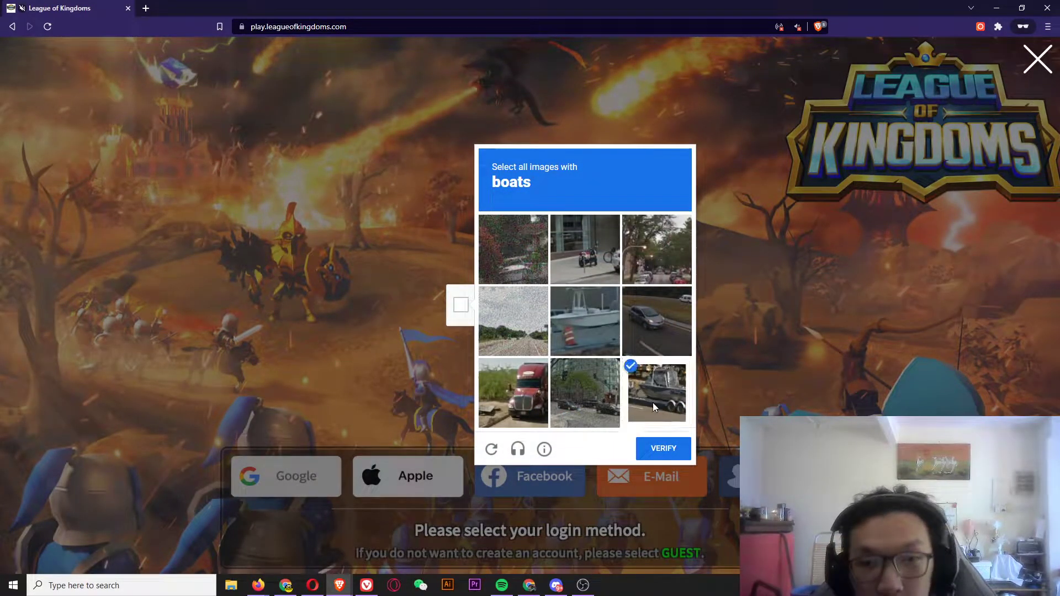
left_click(608, 326)
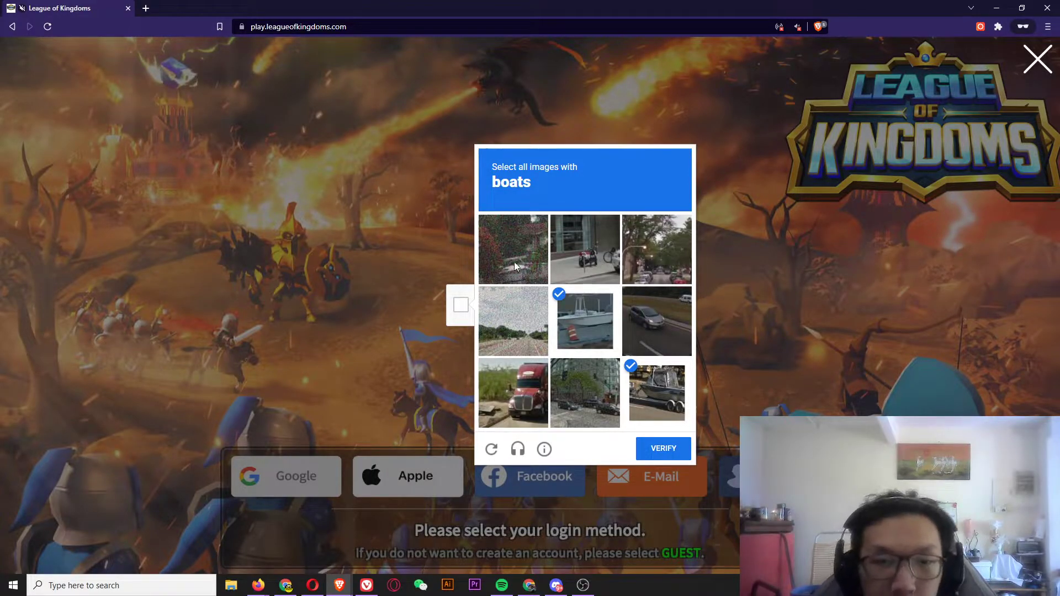
left_click(662, 450)
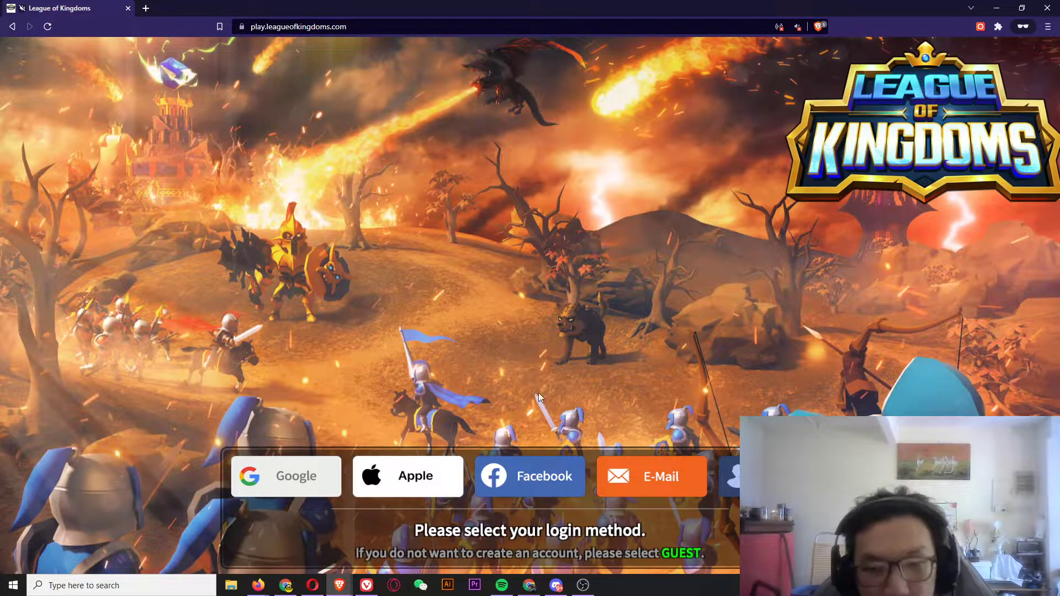
Switch to Discord's #account-banned channel and read through other players' ban appeals
left_click(555, 590)
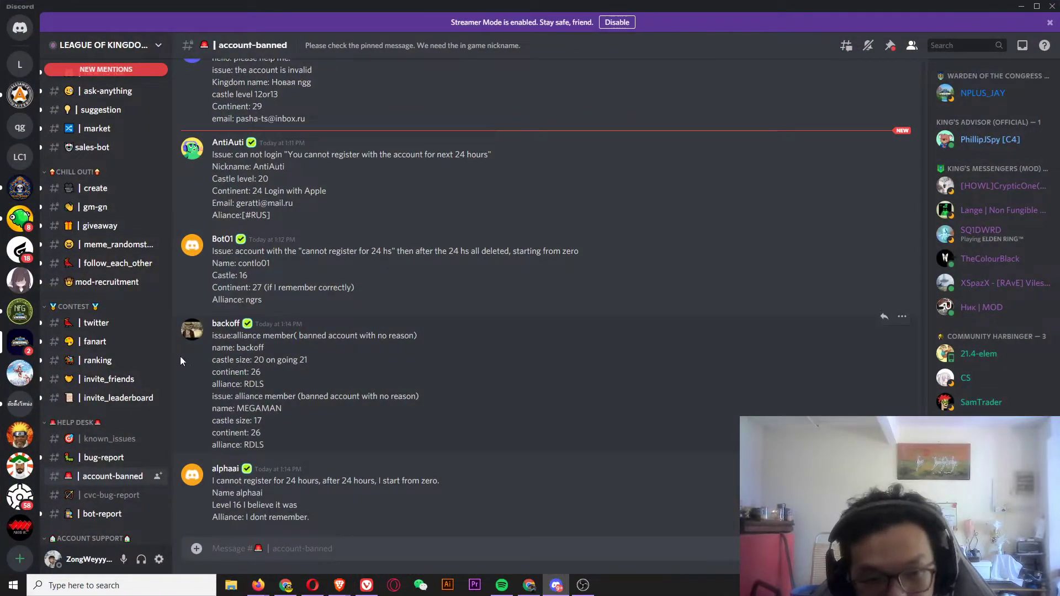
scroll(134, 224, "up", 15)
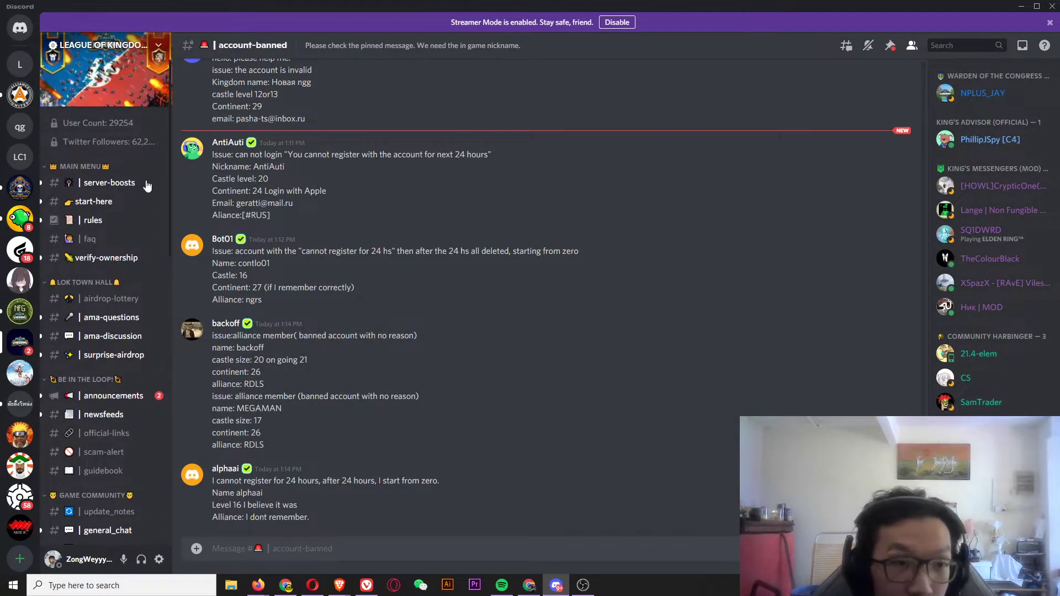
scroll(133, 254, "down", 15)
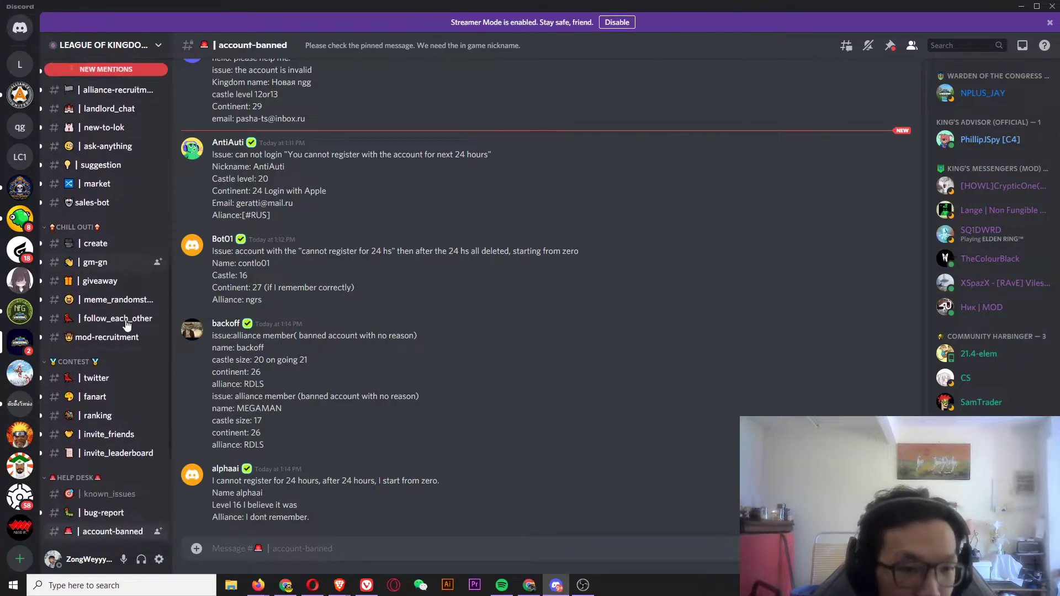
scroll(126, 326, "down", 2)
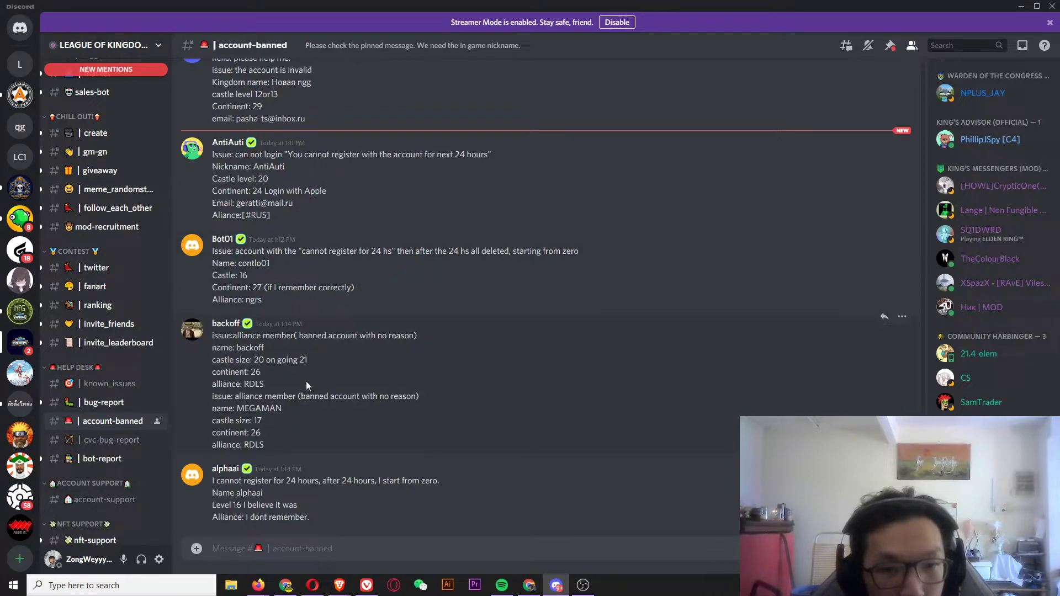
mouse_move(212, 347)
left_mouse_down()
mouse_move(264, 360)
mouse_move(208, 339)
left_mouse_up()
left_click(265, 383)
Copy another player's ban appeal and paste it into the message box as a template
left_click(277, 515)
scroll(323, 294, "up", 5)
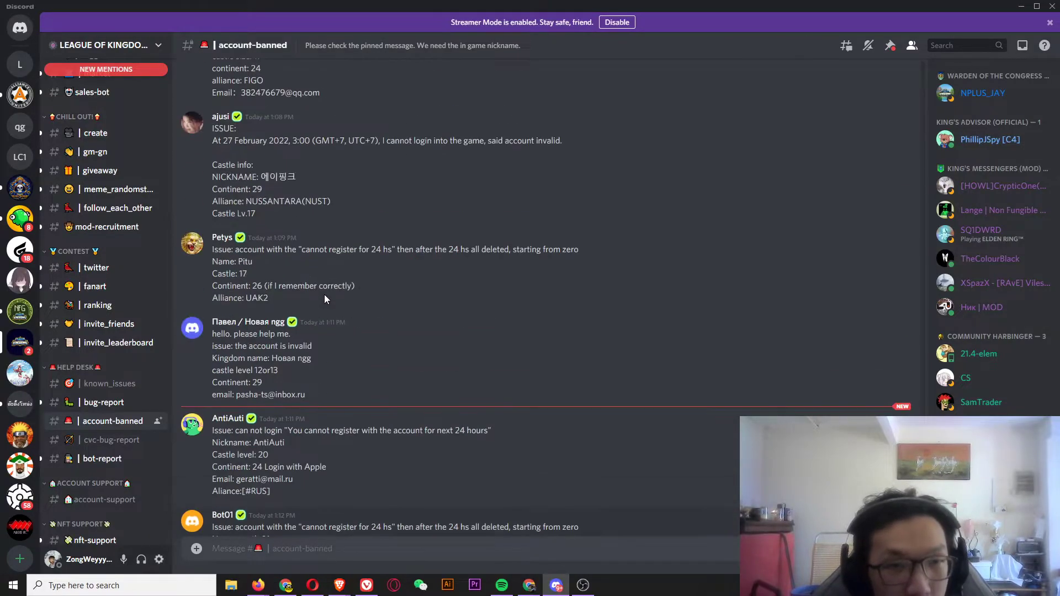
scroll(322, 326, "up", 1)
left_click_drag(276, 354, 212, 305)
key("ctrl+c")
left_click(311, 546)
key("ctrl+v")
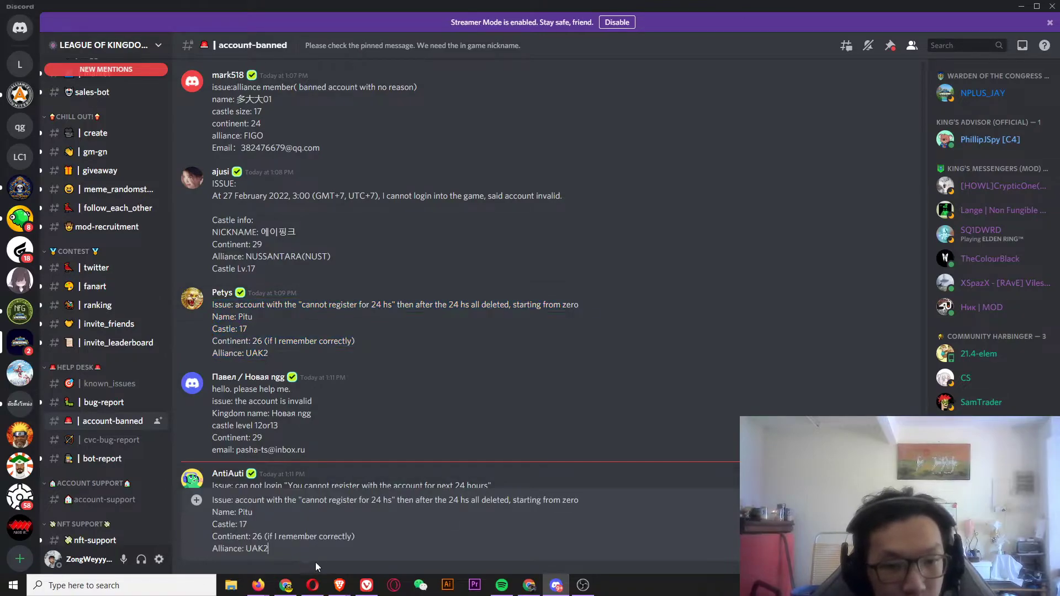
Trim the issue line to the 24-hour registration problem and replace the name with the player's own
left_click_drag(595, 501, 398, 502)
key("BackSpace")
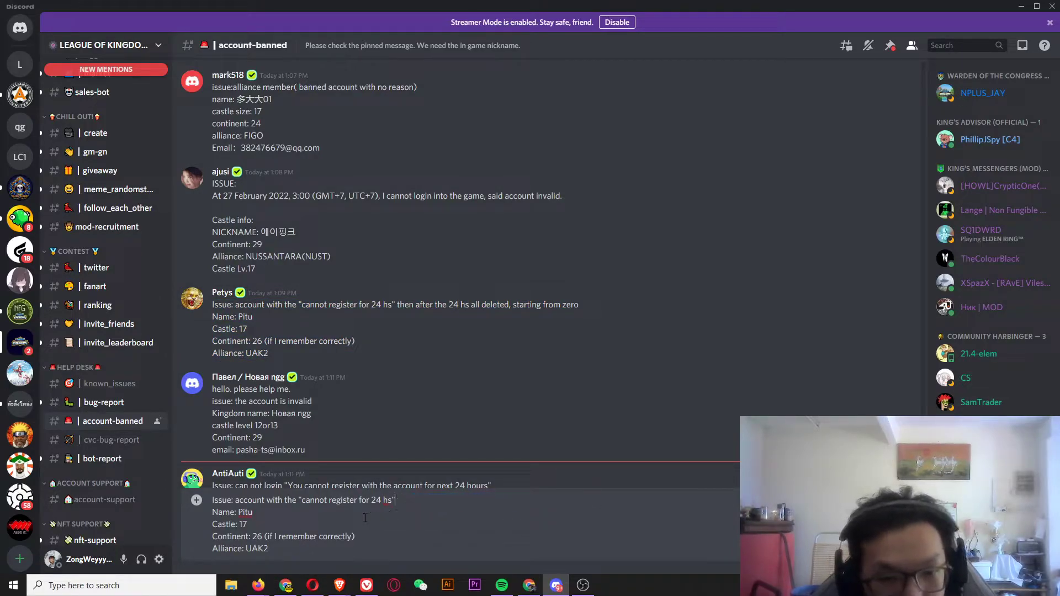
left_click(277, 512)
key("BackSpace")
key("BackSpace")
key("BackSpace")
key("BackSpace")
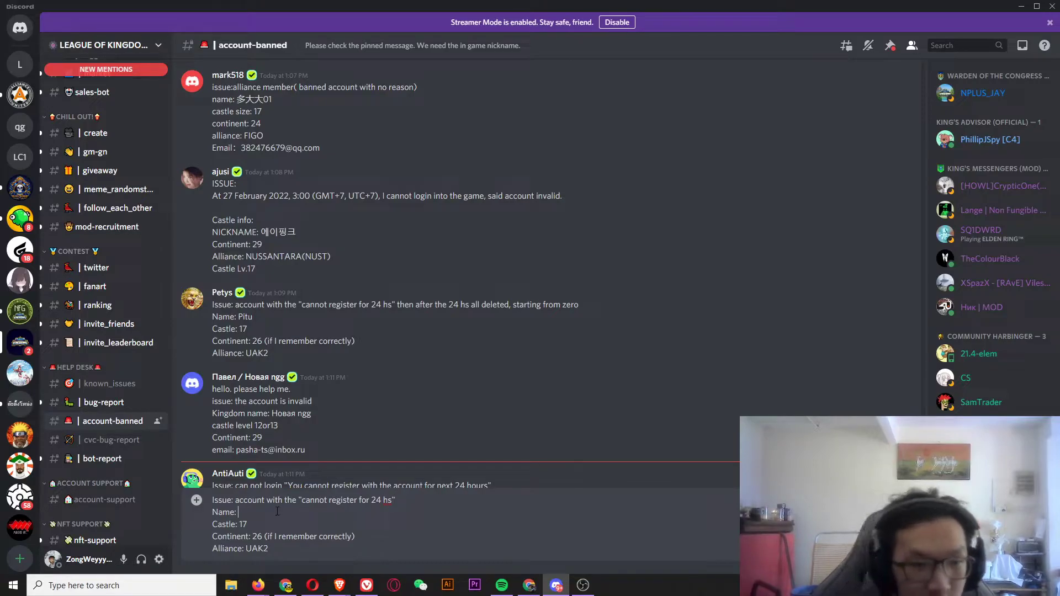
type("ZengWee")
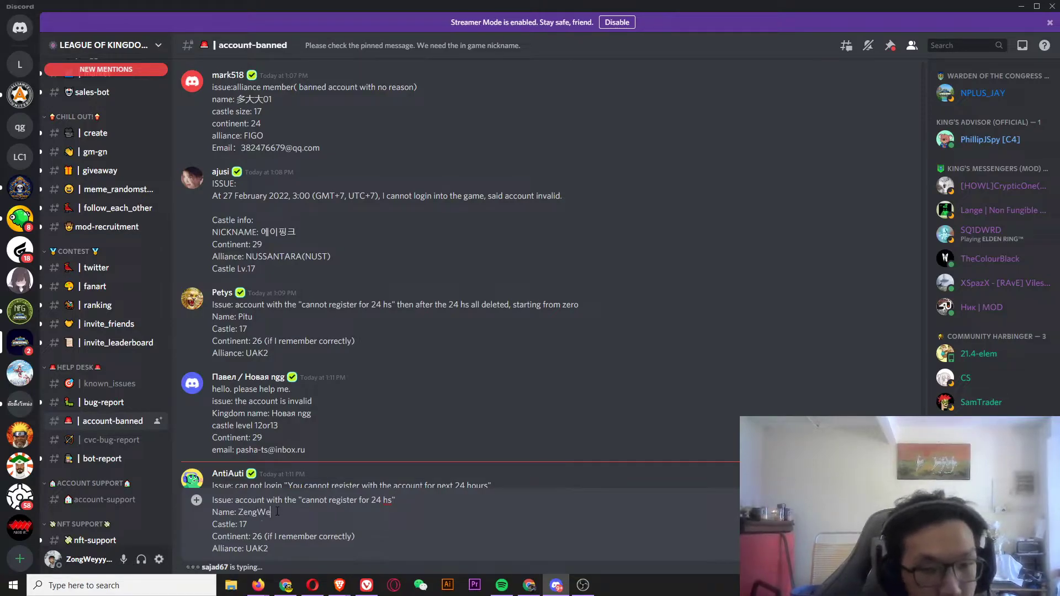
Set castle to 17, continent to 19 and alliance to RDRF, then send the appeal
key("Down")
key("BackSpace")
key("BackSpace")
type("17")
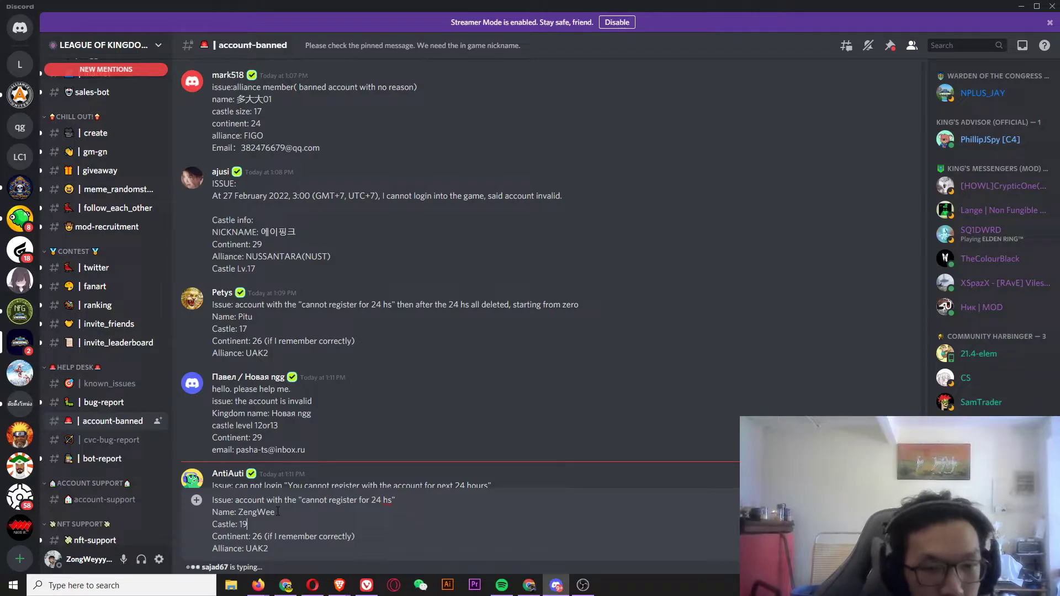
key("Down")
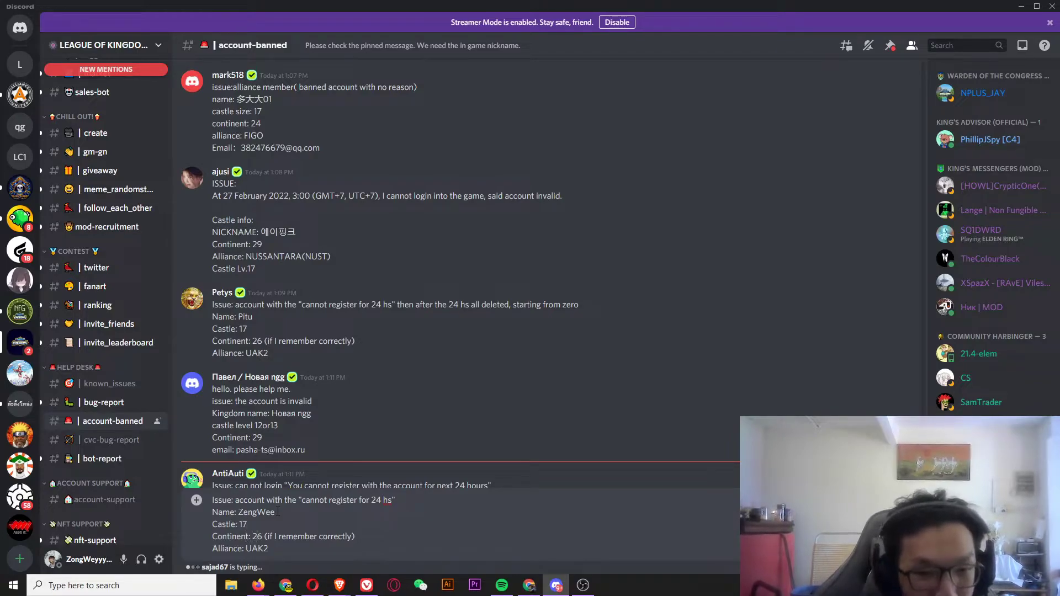
key("Right")
key("Right")
key("Right")
key("Right")
key("Right")
key("BackSpace")
key("BackSpace")
type("19")
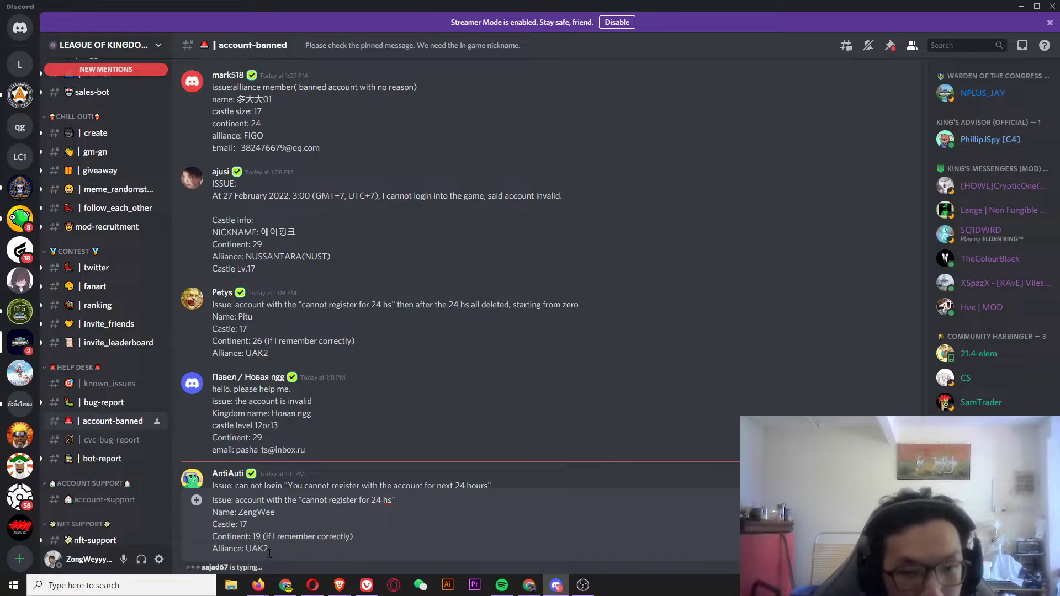
left_click(270, 549)
key("BackSpace")
key("BackSpace")
key("BackSpace")
key("BackSpace")
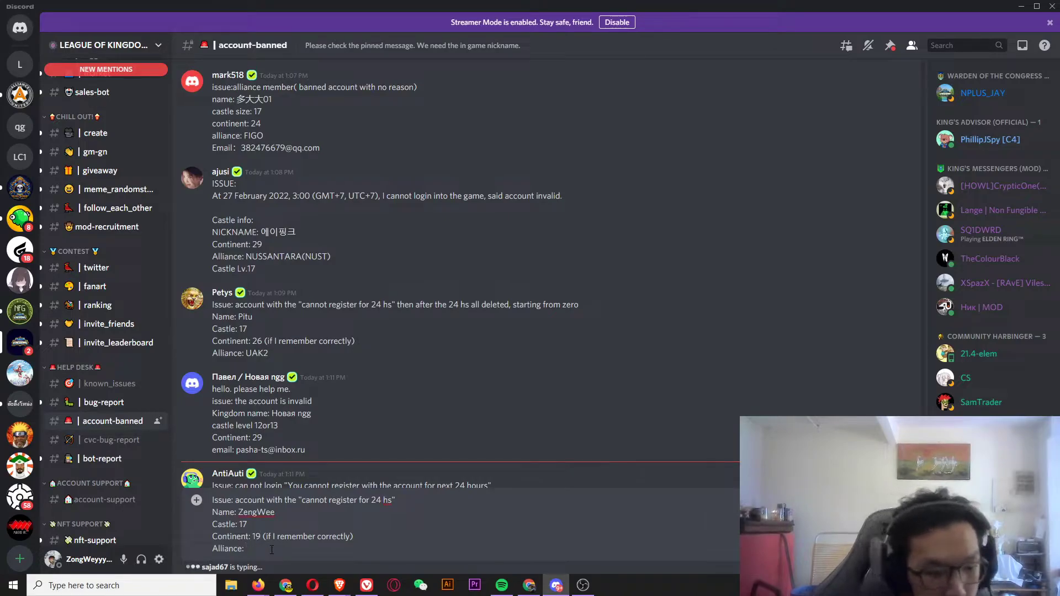
type("RDRF")
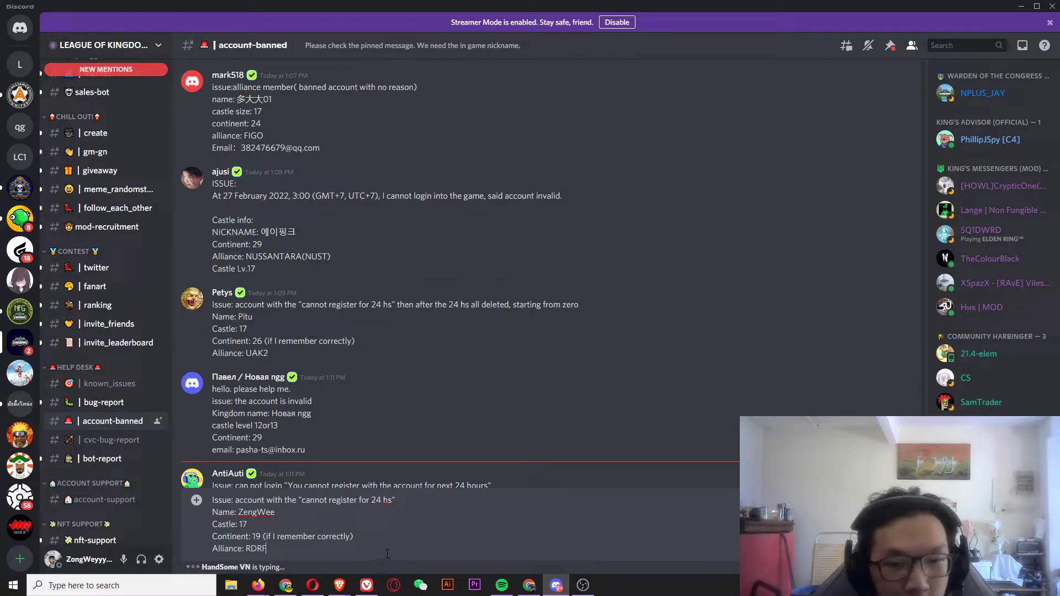
key("Return")
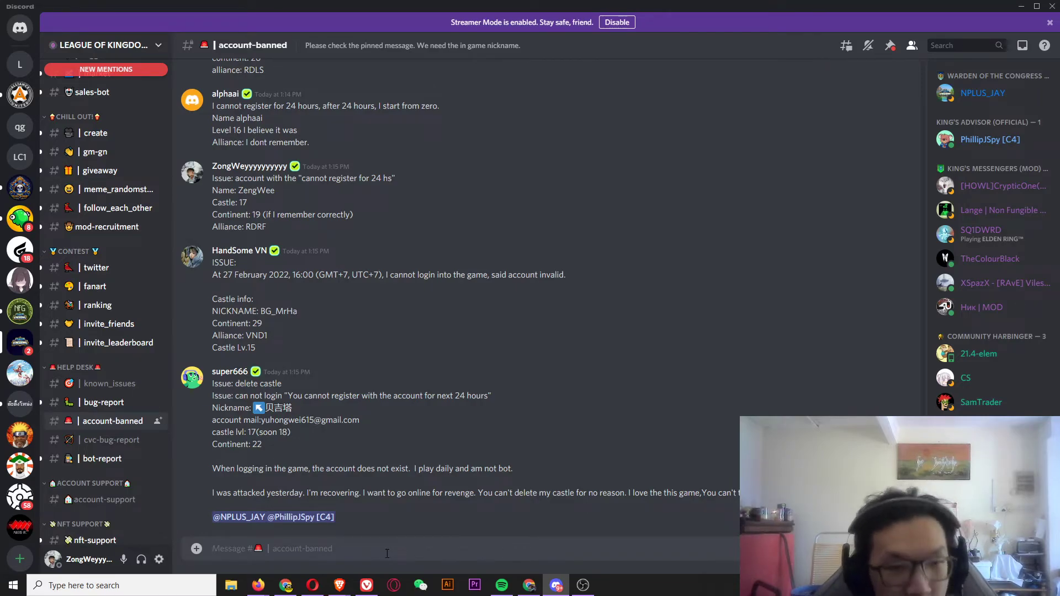
Switch to the #general_chat channel under GAME COMMUNITY and browse its messages
scroll(105, 394, "up", 4)
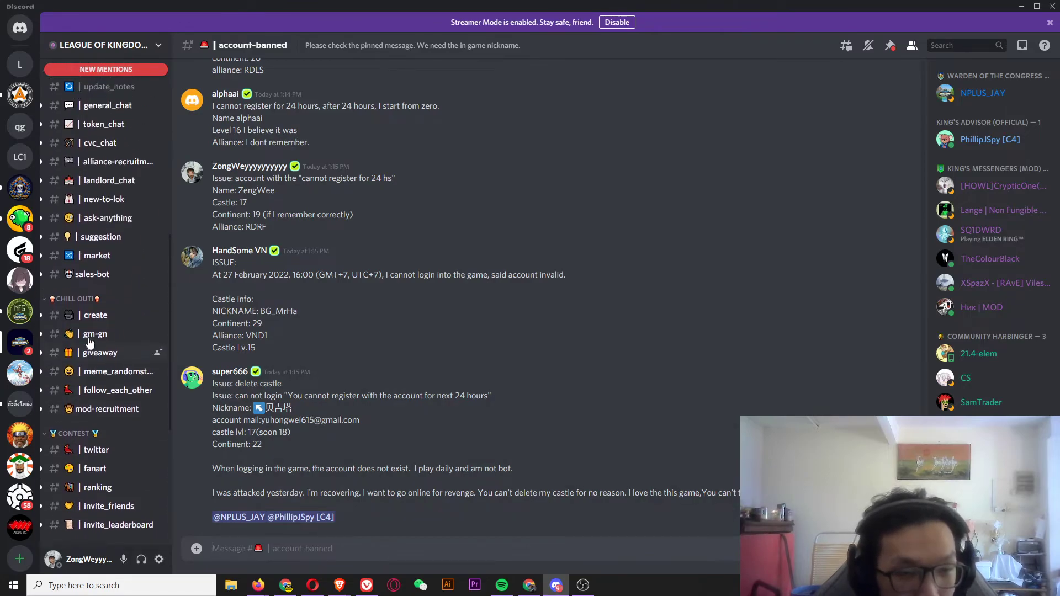
scroll(90, 342, "up", 3)
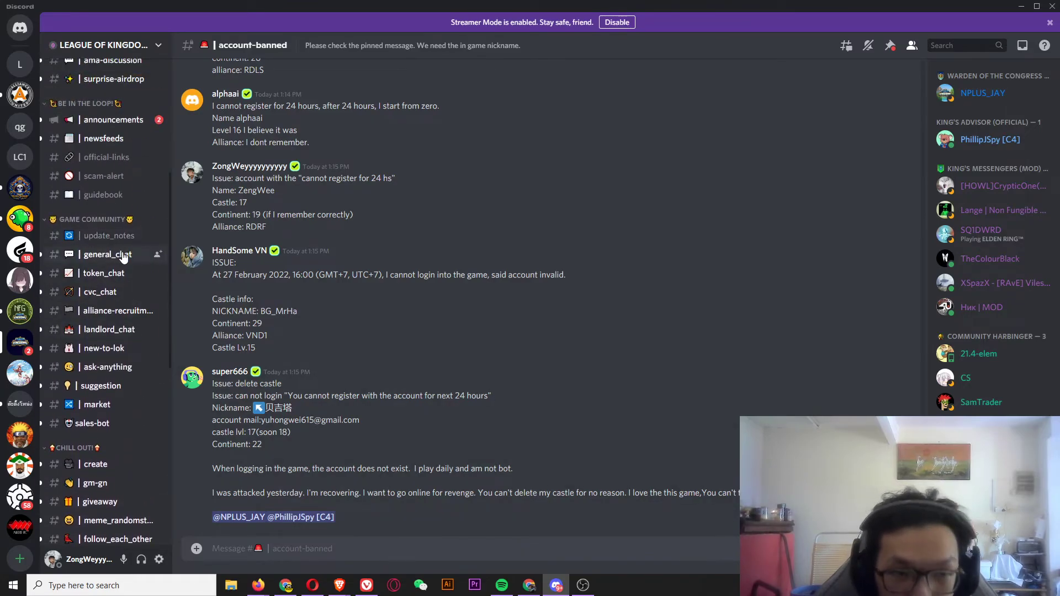
left_click(108, 254)
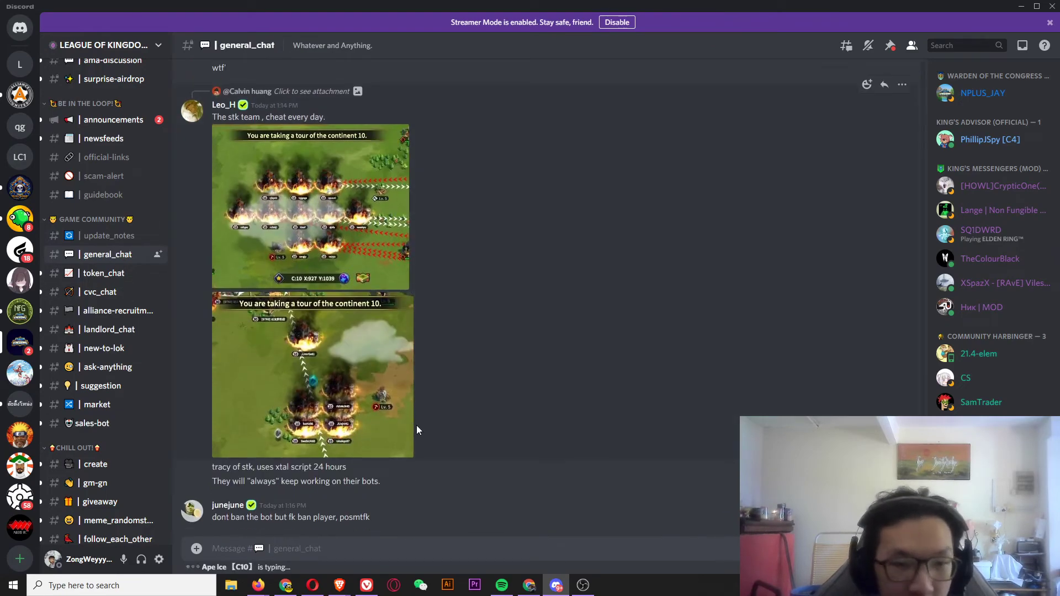
scroll(443, 447, "up", 5)
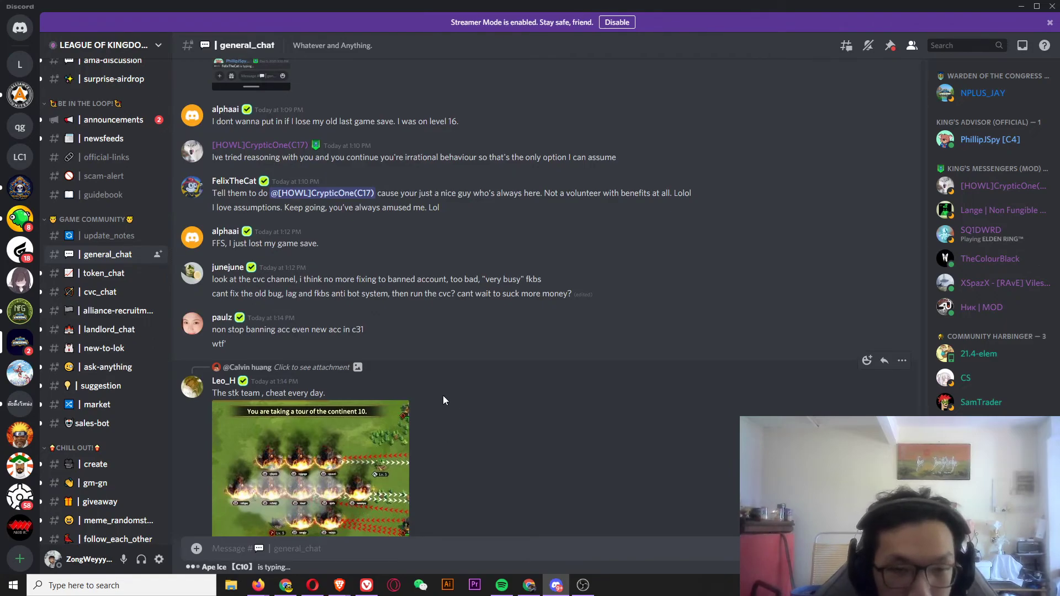
scroll(442, 395, "down", 5)
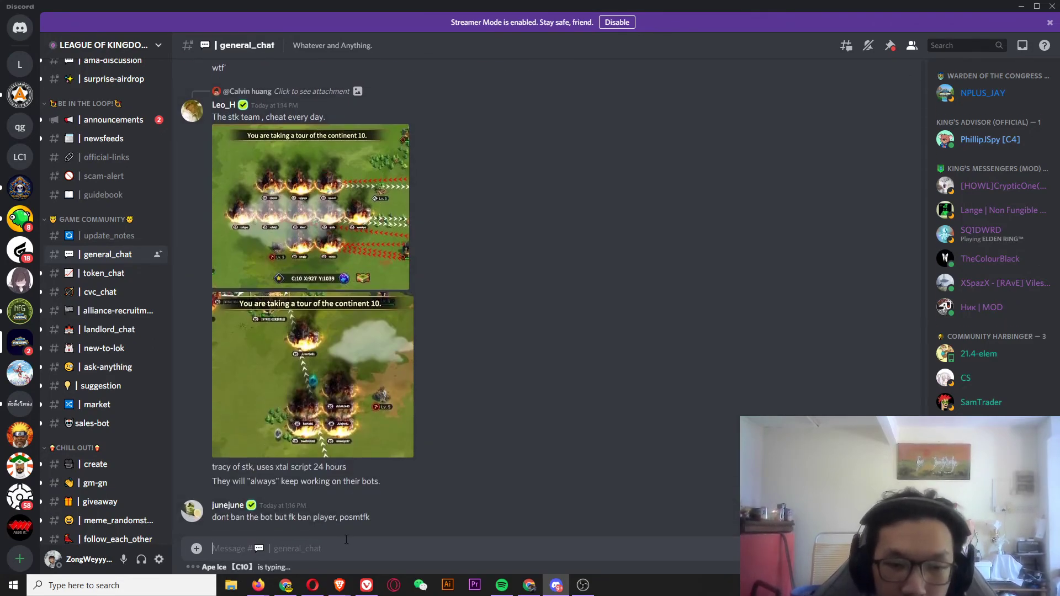